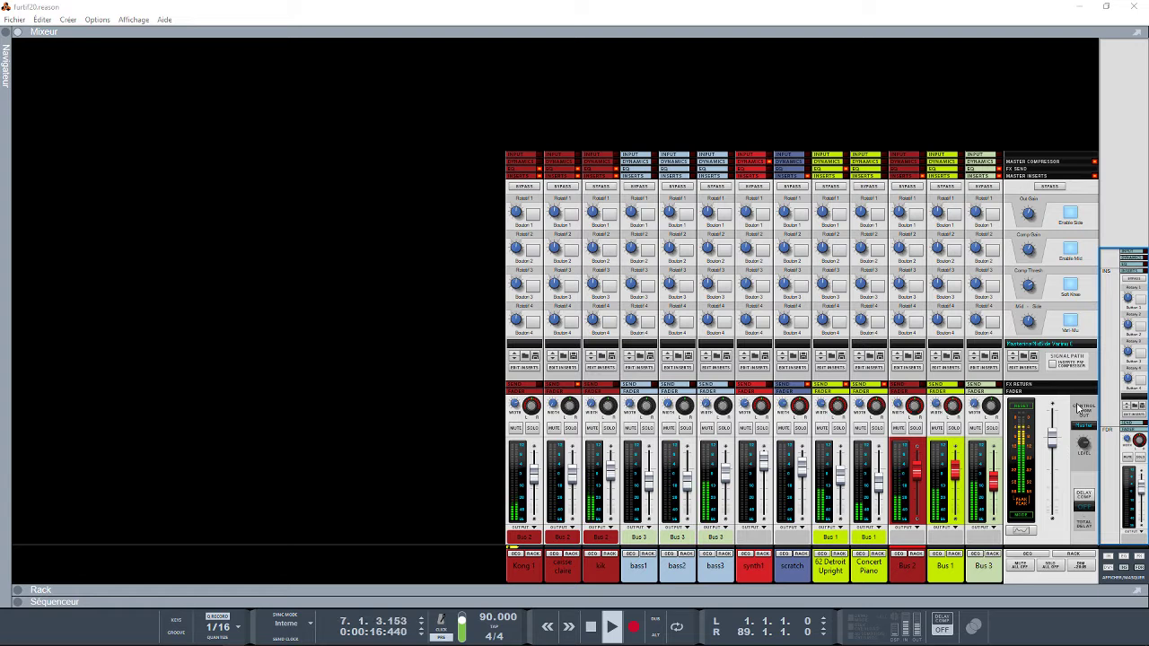
Step: Show the sequencer full size and review its tracks from the Transport and Kong 1 tracks down
click(767, 106)
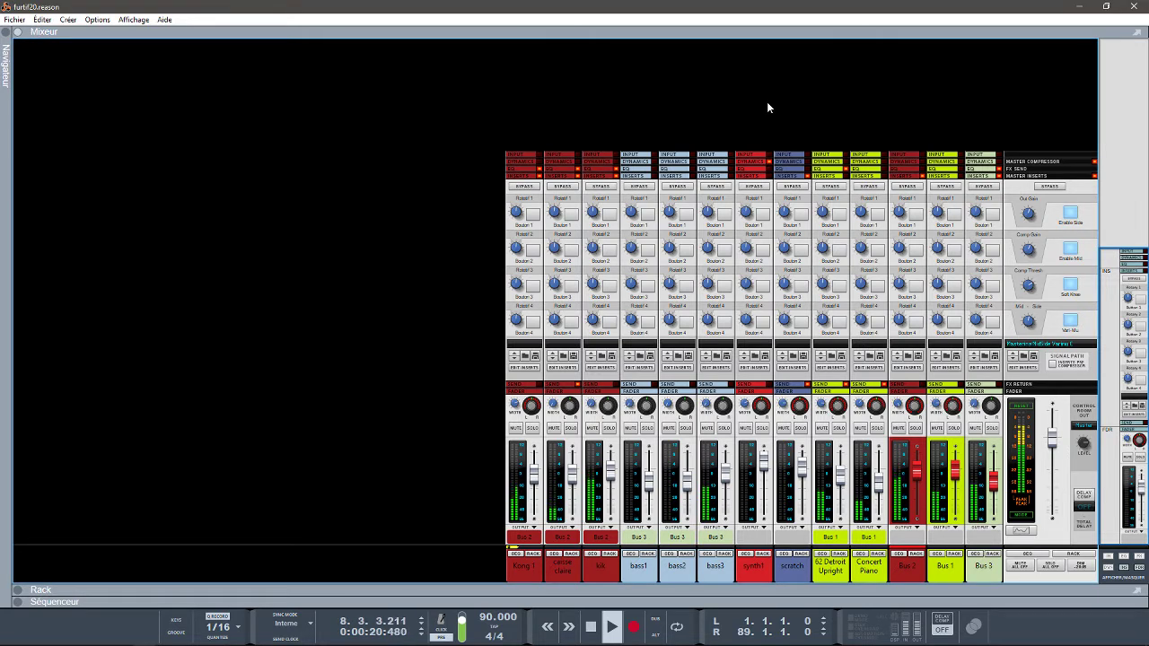
key(F7)
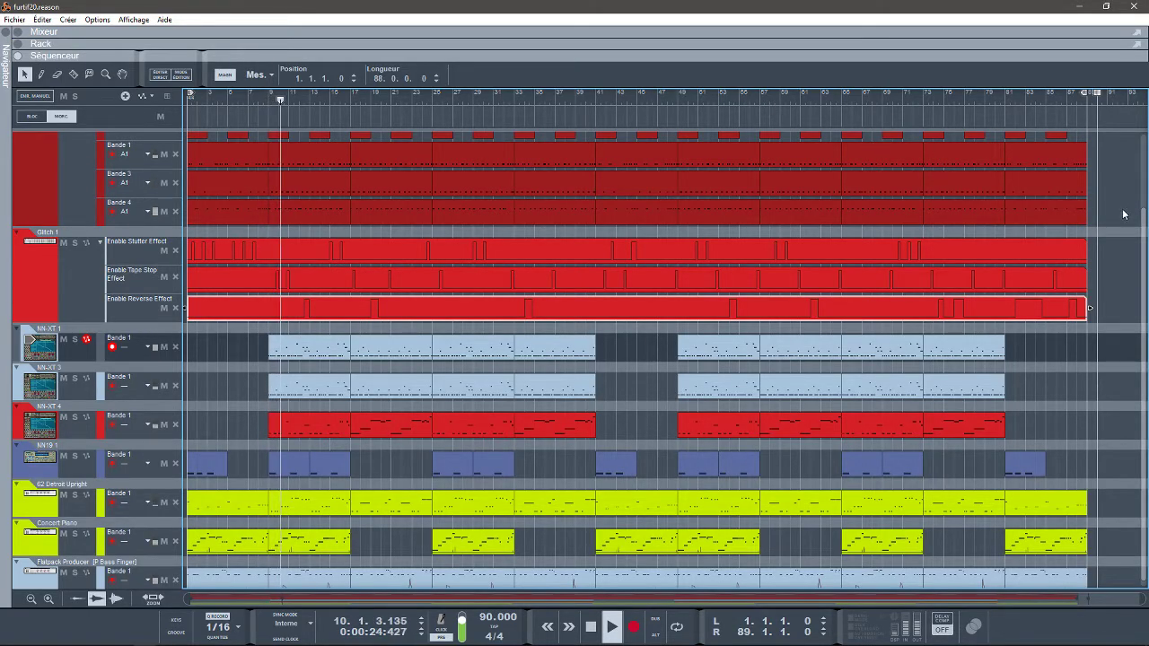
scroll(1142, 226, up, 1)
drag(1142, 226, 1134, 151)
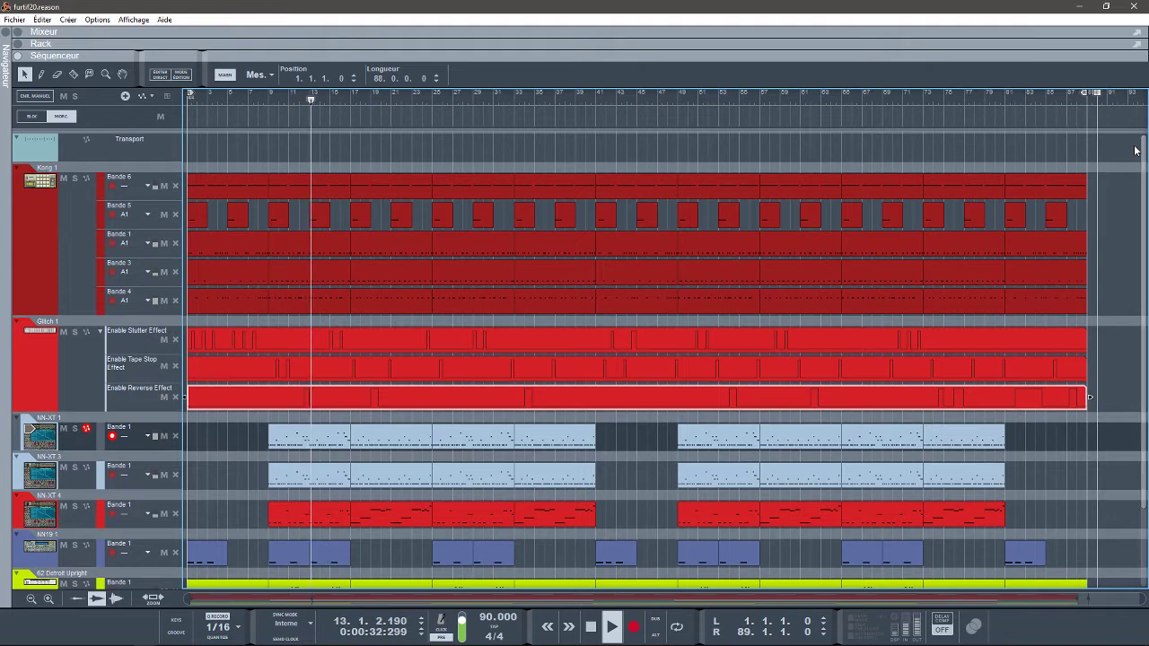
Step: Show the rack and inspect the PanCake2 insert effect on the Kong 1 channel in its plugin window, closing it when done
key(F6)
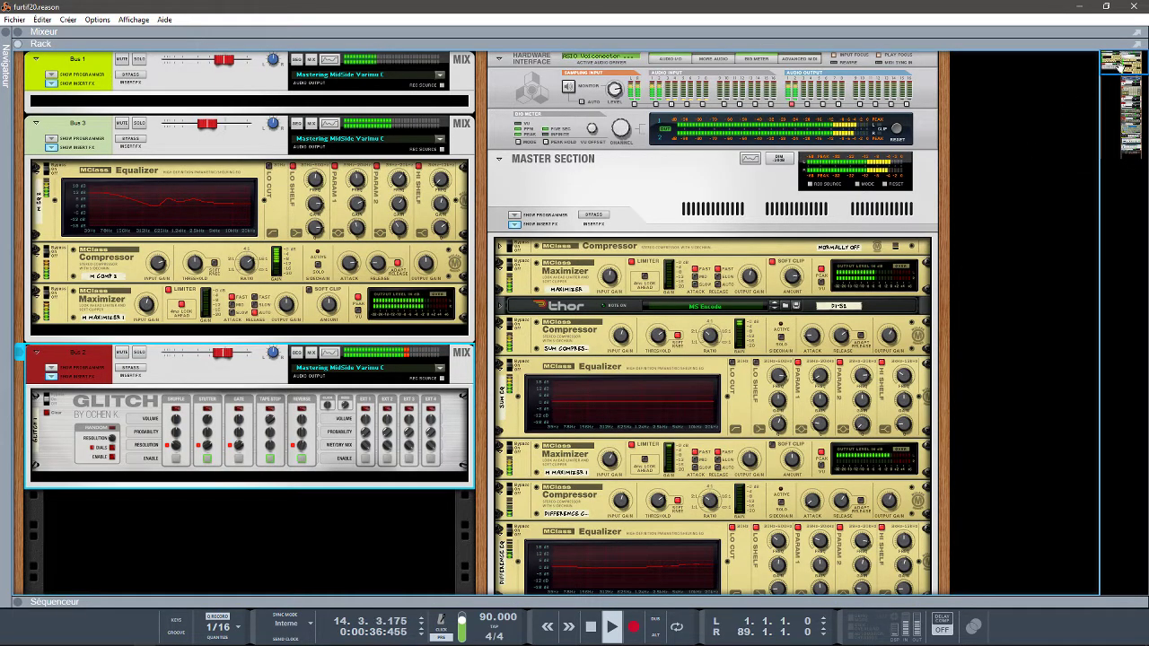
drag(1120, 68, 1135, 91)
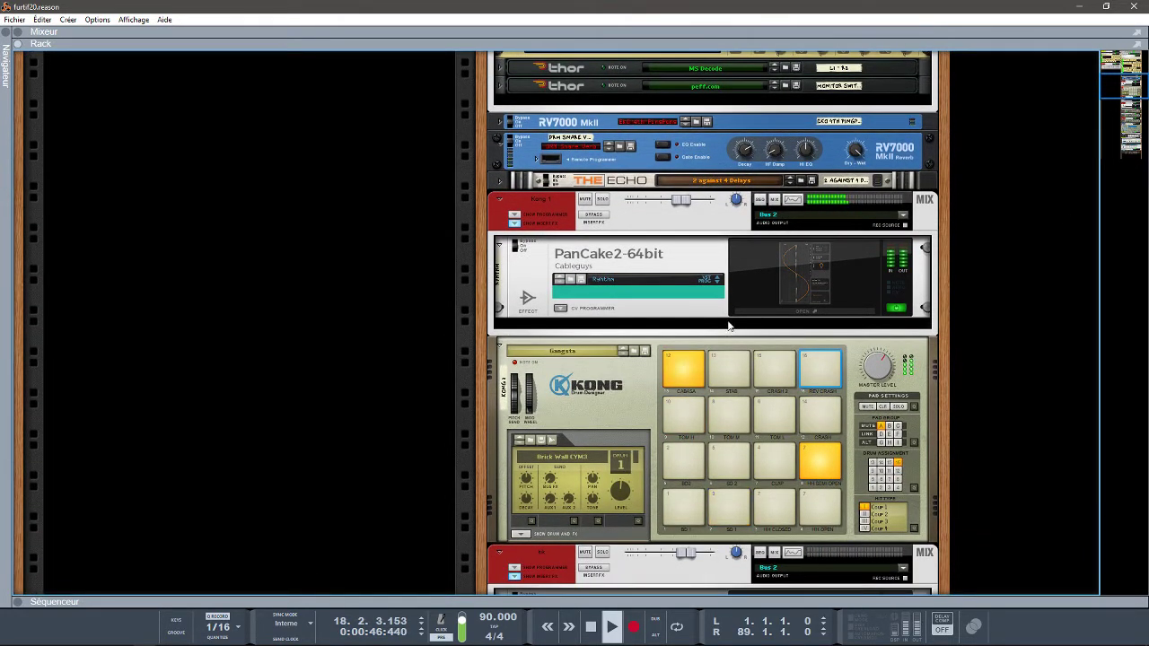
click(791, 309)
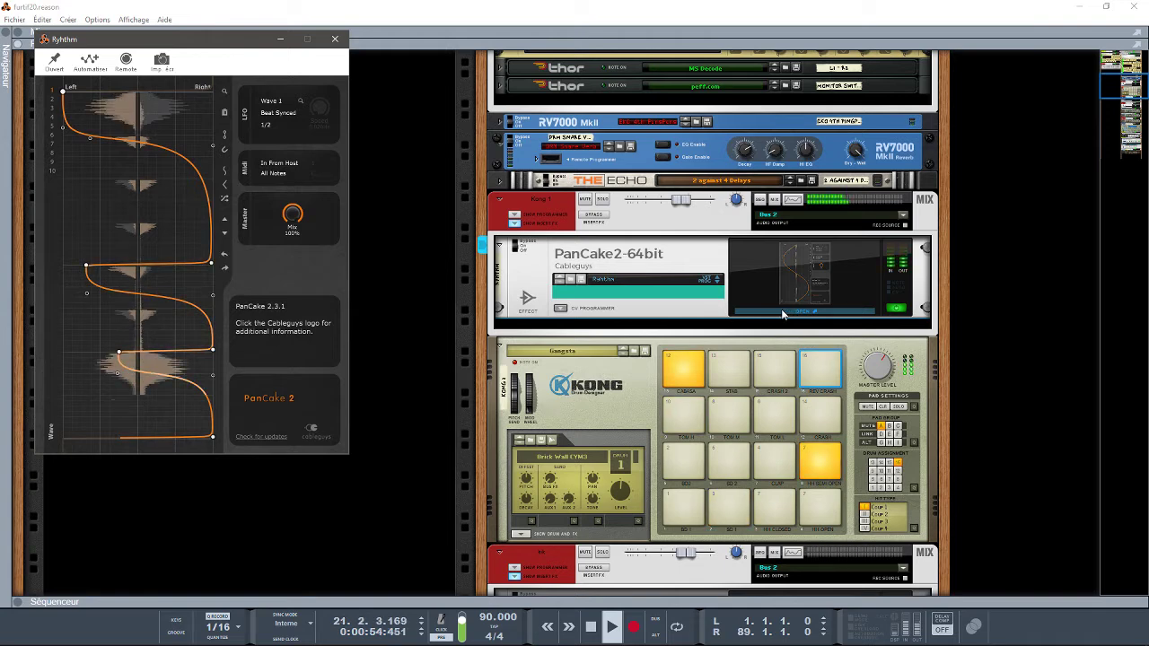
click(334, 39)
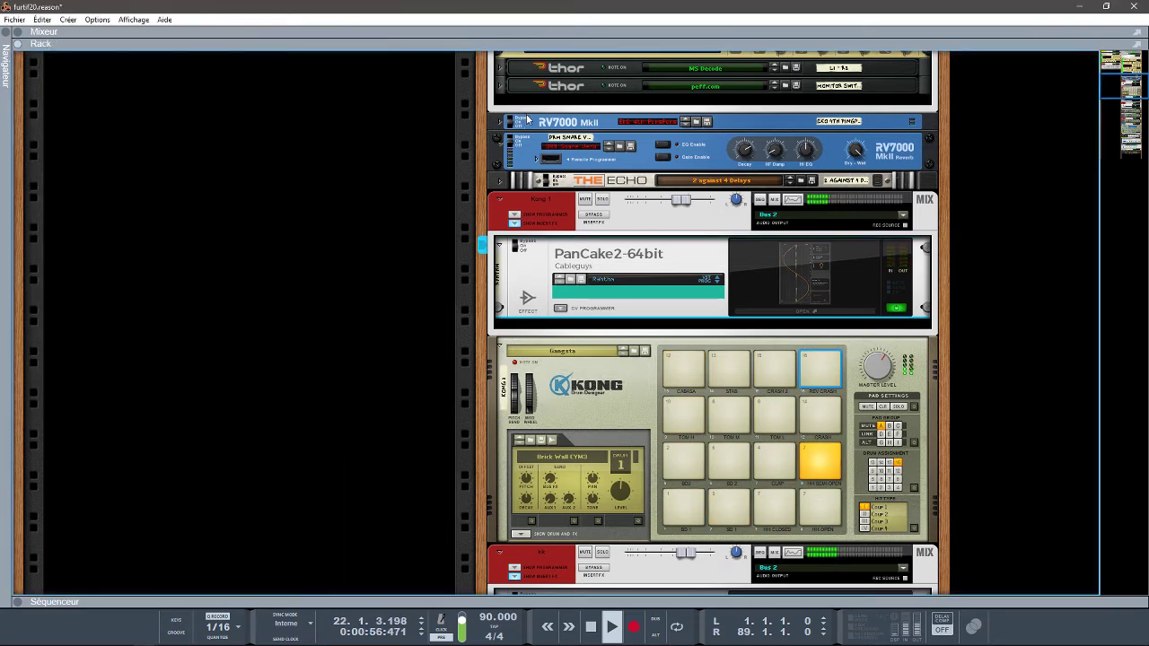
Step: Inspect the Kickbox effect on the kik channel and the Percolate effect on the snare channel in their plugin windows
drag(1122, 91, 1121, 101)
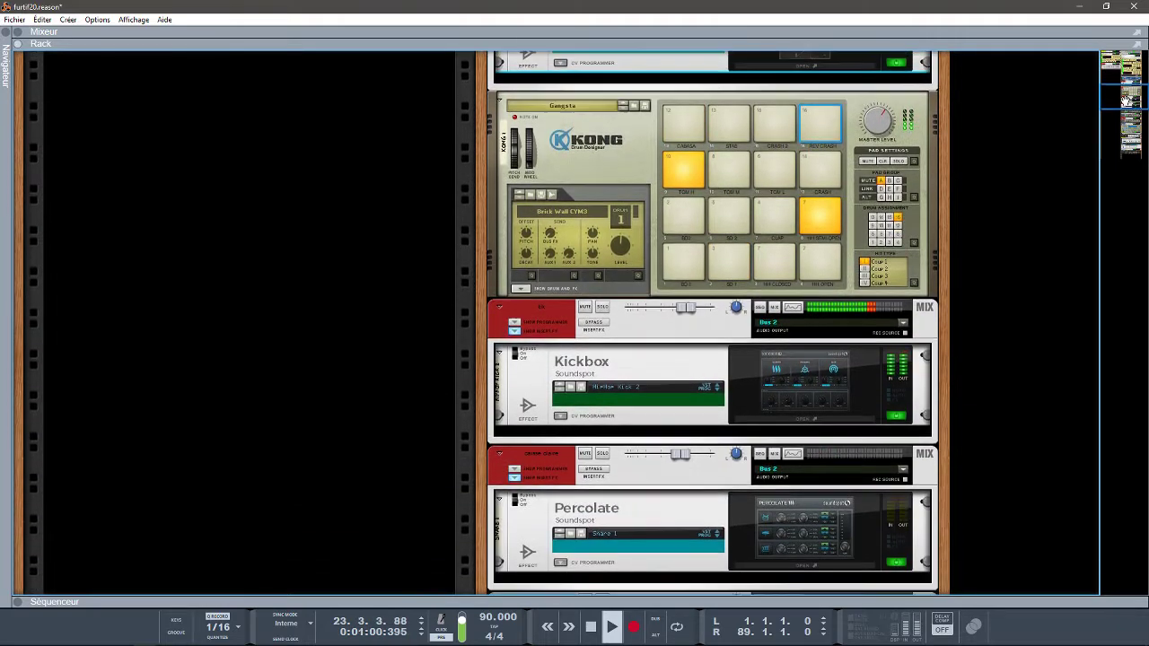
click(807, 418)
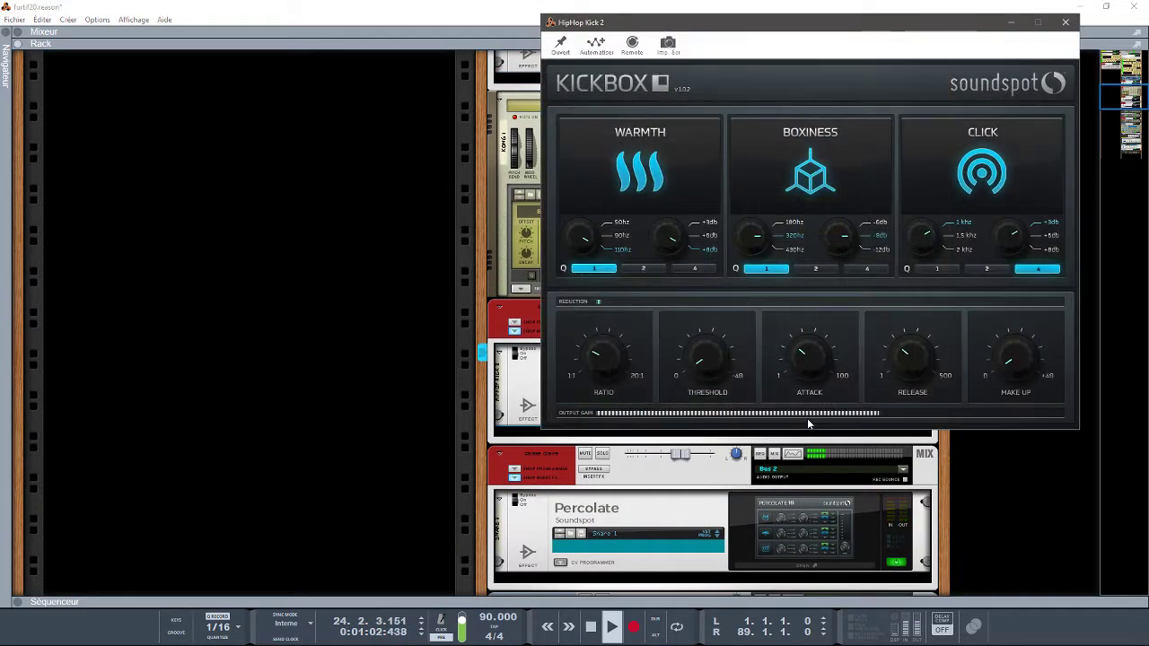
drag(914, 20, 404, 93)
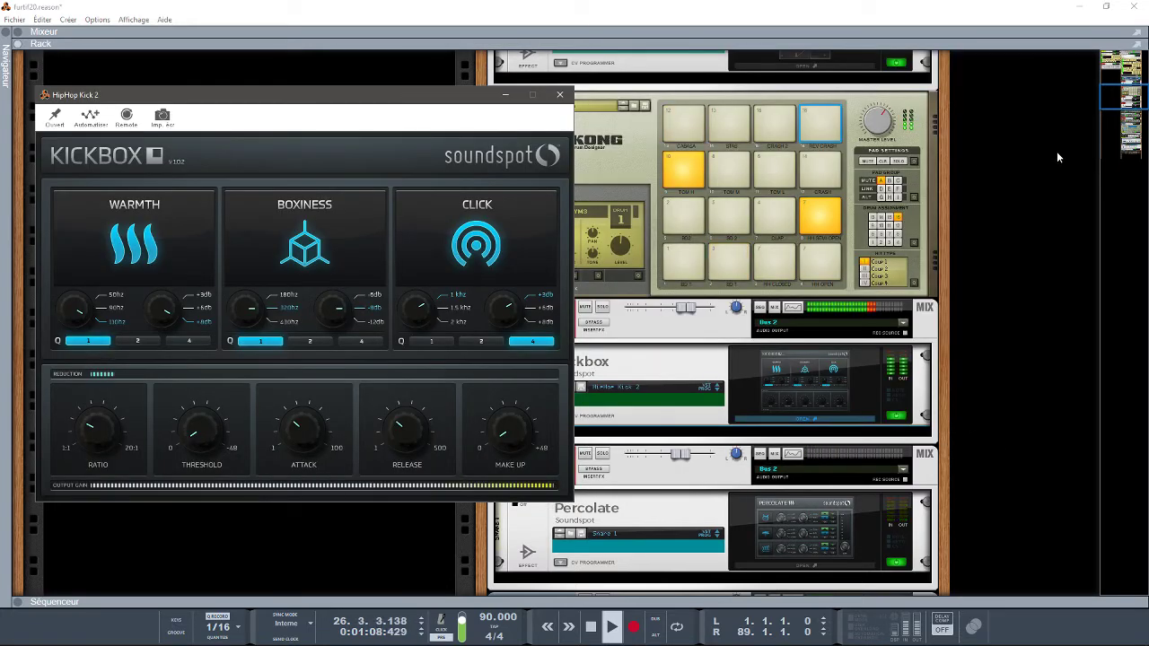
click(815, 568)
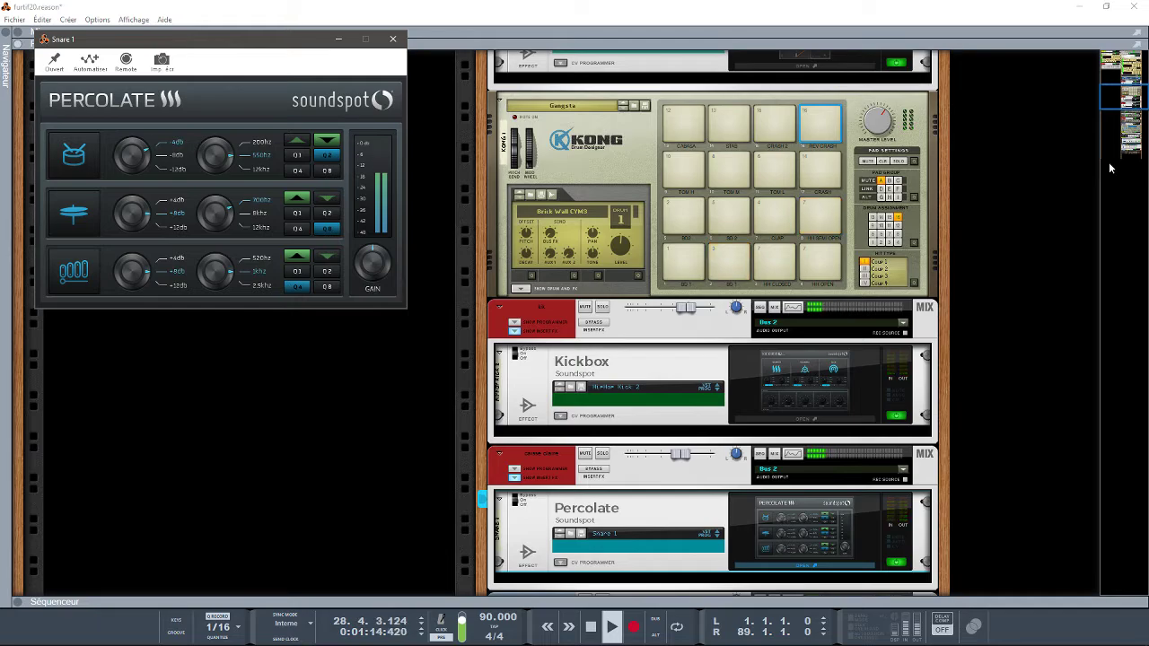
Step: Expand the Scales & Chords player of the 62 Detroit Upright and review the remaining rack devices down to the Flatpack Producer bass
drag(1112, 95, 1129, 133)
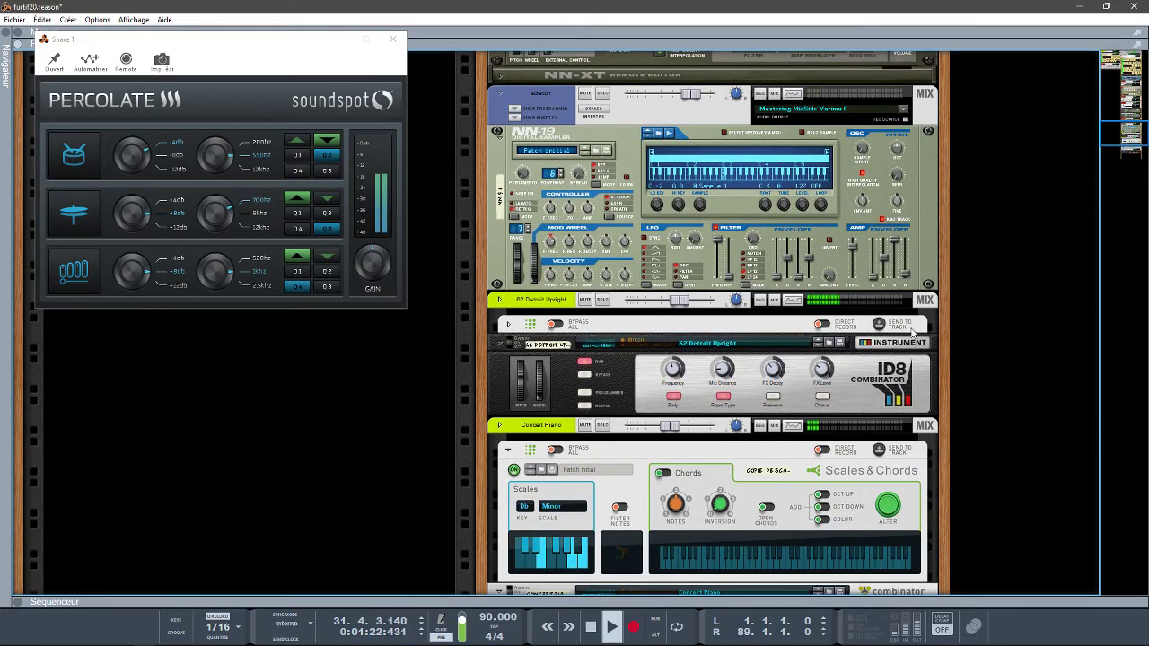
click(508, 325)
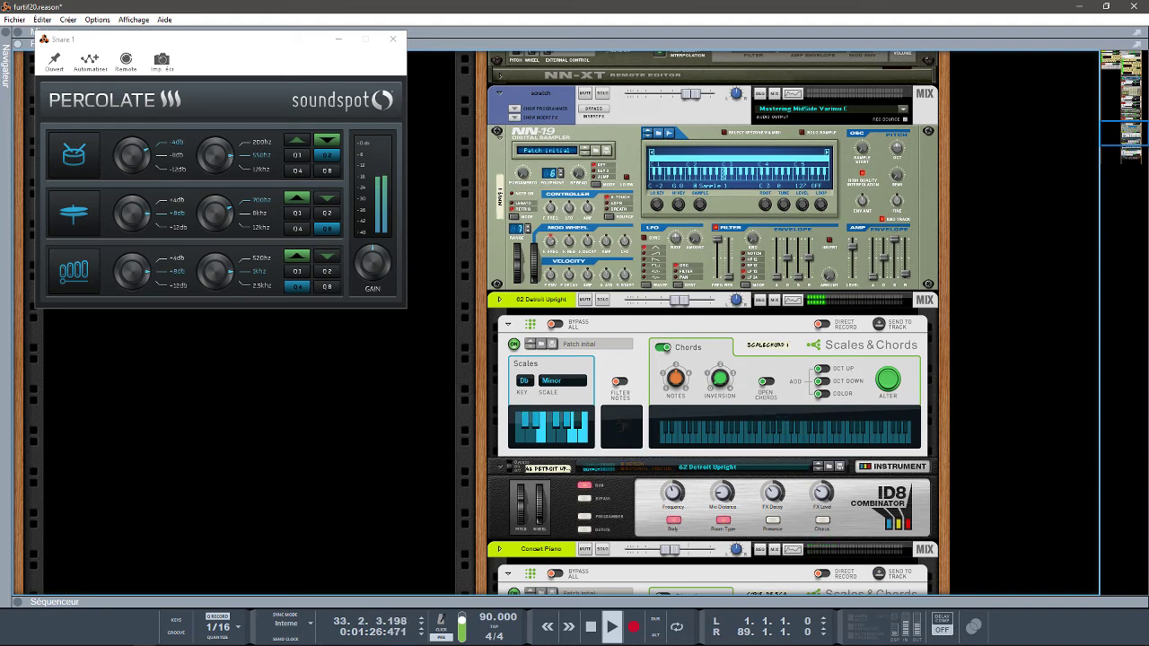
drag(1129, 136, 1133, 155)
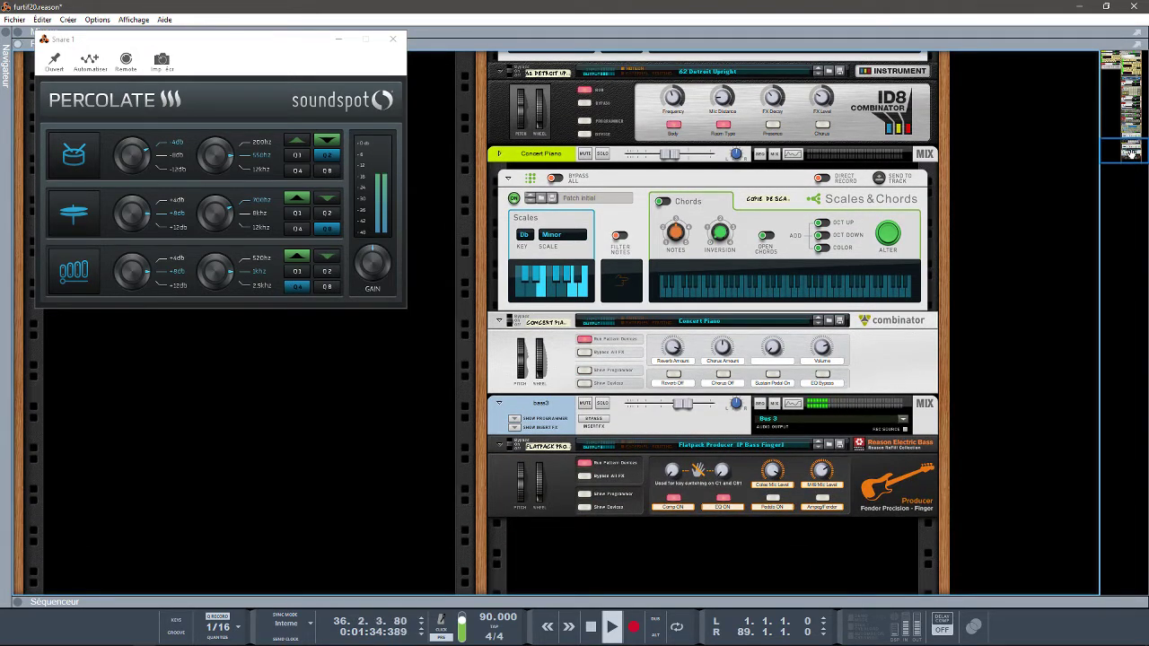
Step: Close the Percolate plugin window and review the sequencer's lower tracks down to the Flatpack Producer bass
key(F5)
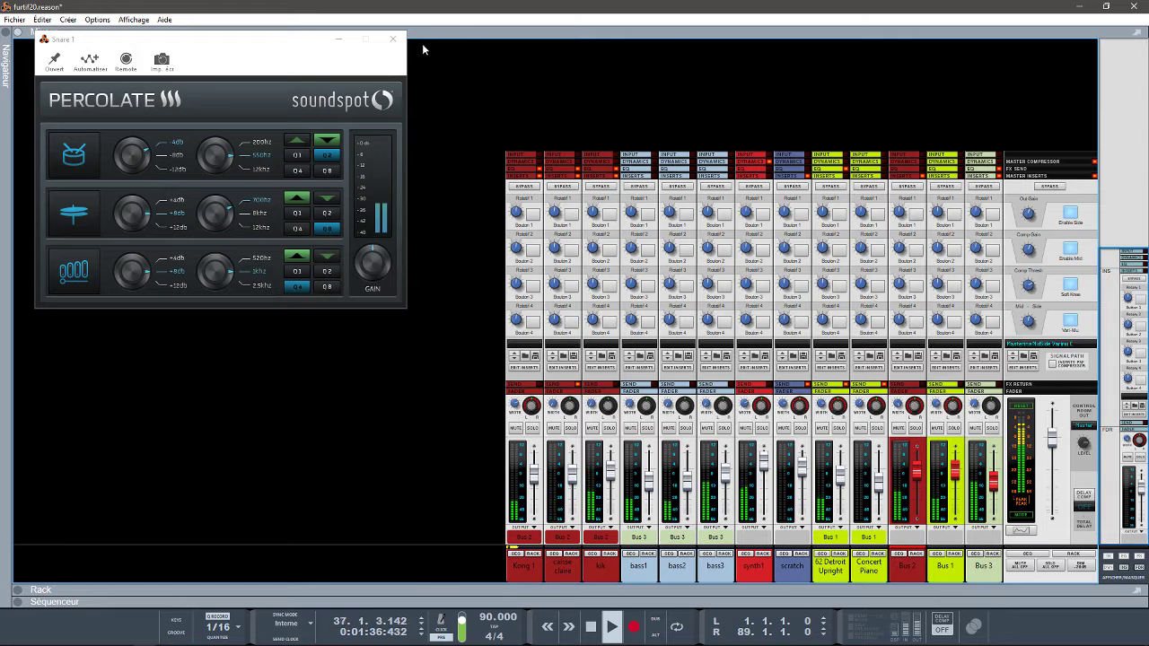
click(392, 39)
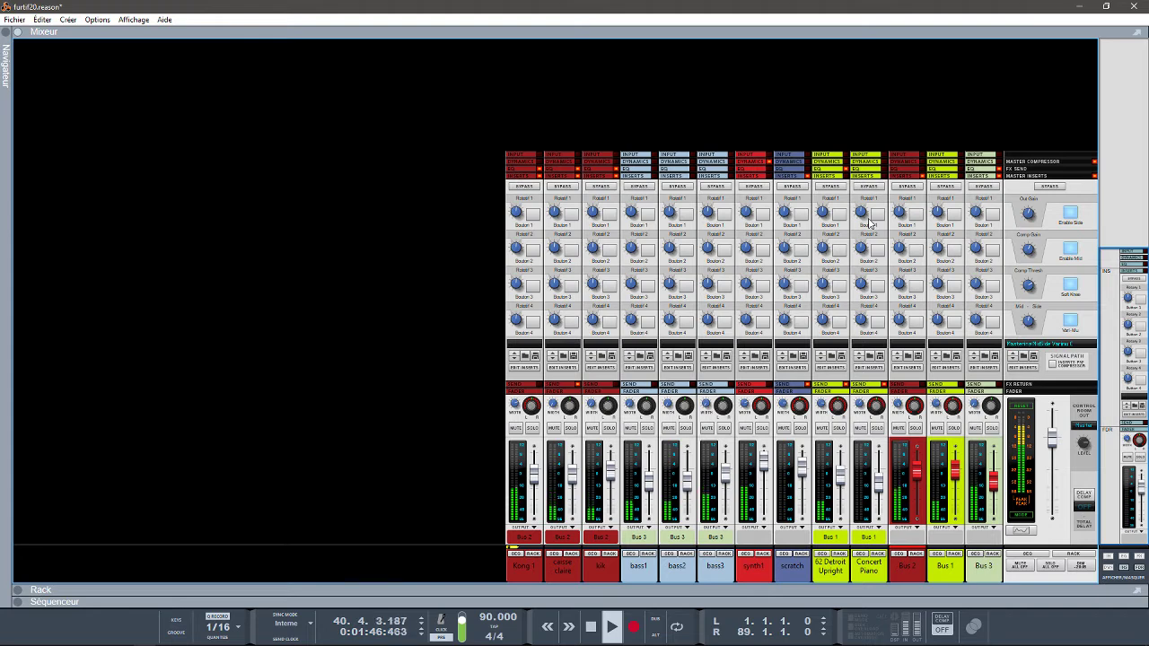
key(F7)
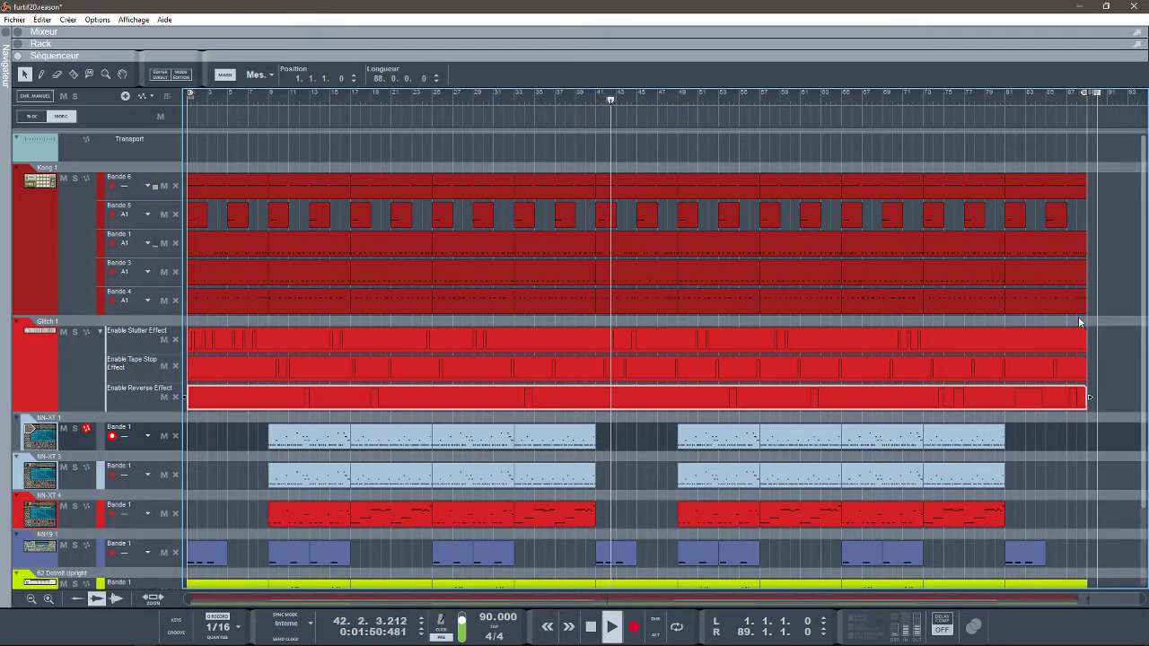
drag(1145, 303, 1146, 383)
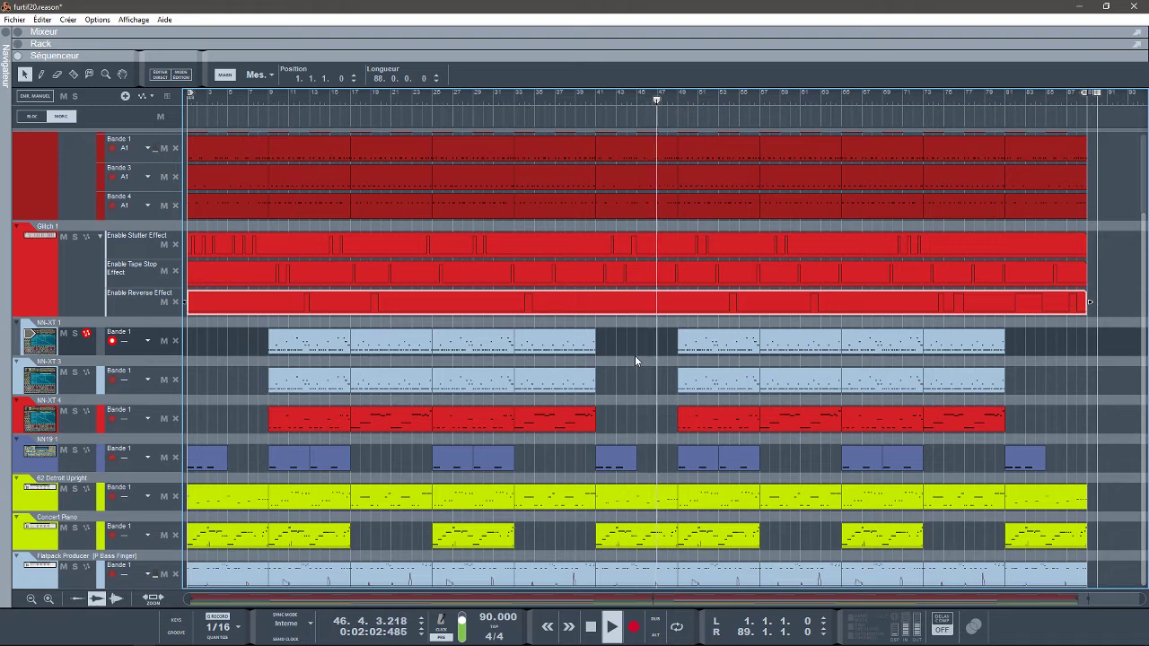
Step: Hide the insert effects of the Bus 1 channel in the rack
key(F6)
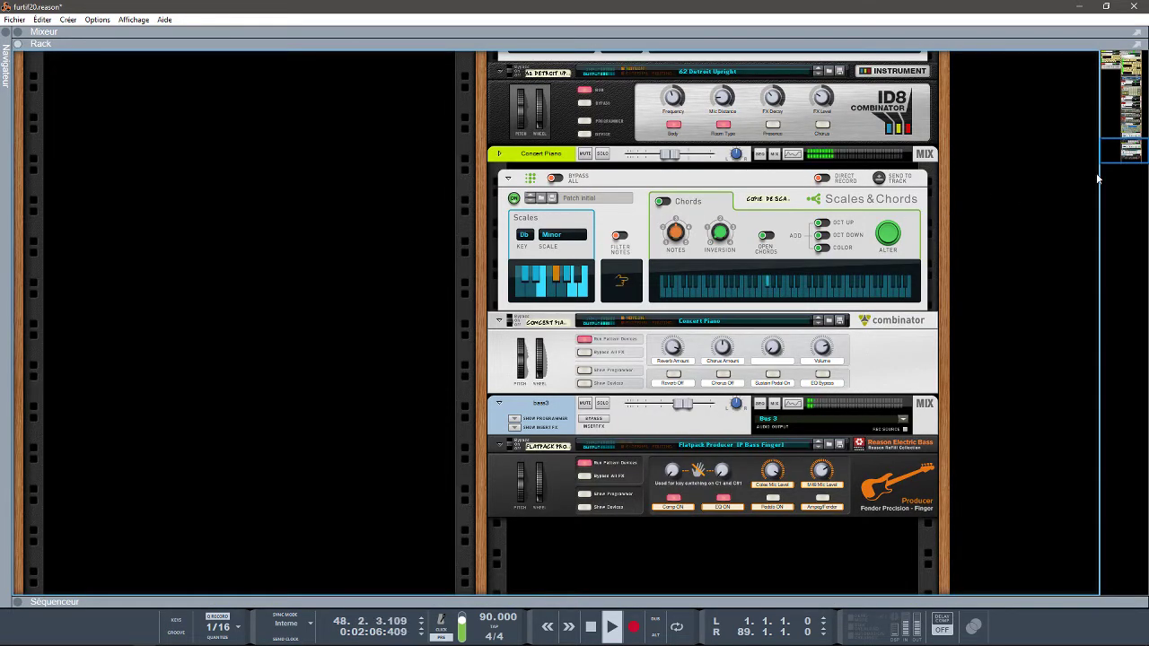
drag(1113, 149, 1109, 59)
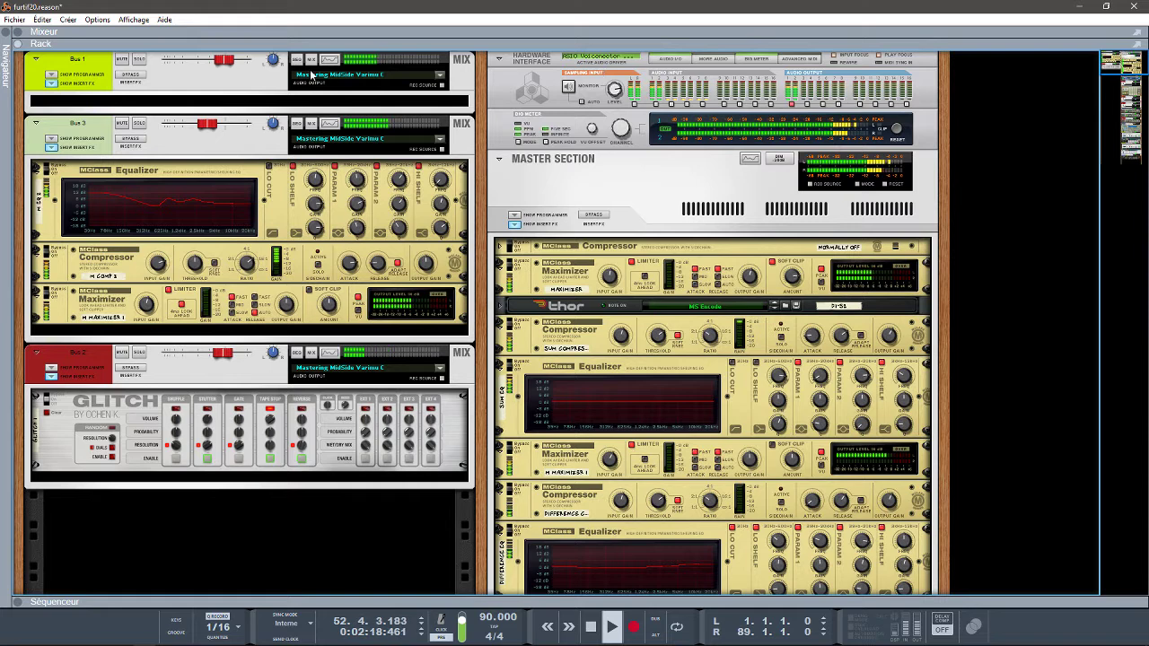
click(50, 84)
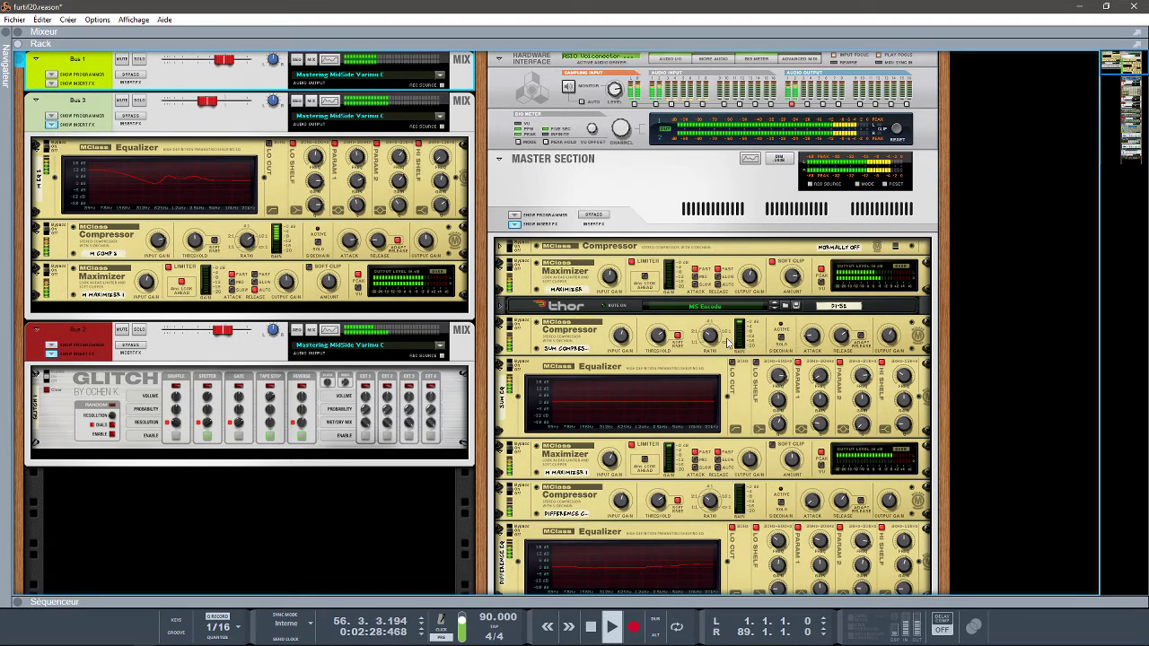
Step: Open the Spectre/EQ window from the mixer's master section and examine the drum channels and bass1, bass2 and bass3 in turn
key(F5)
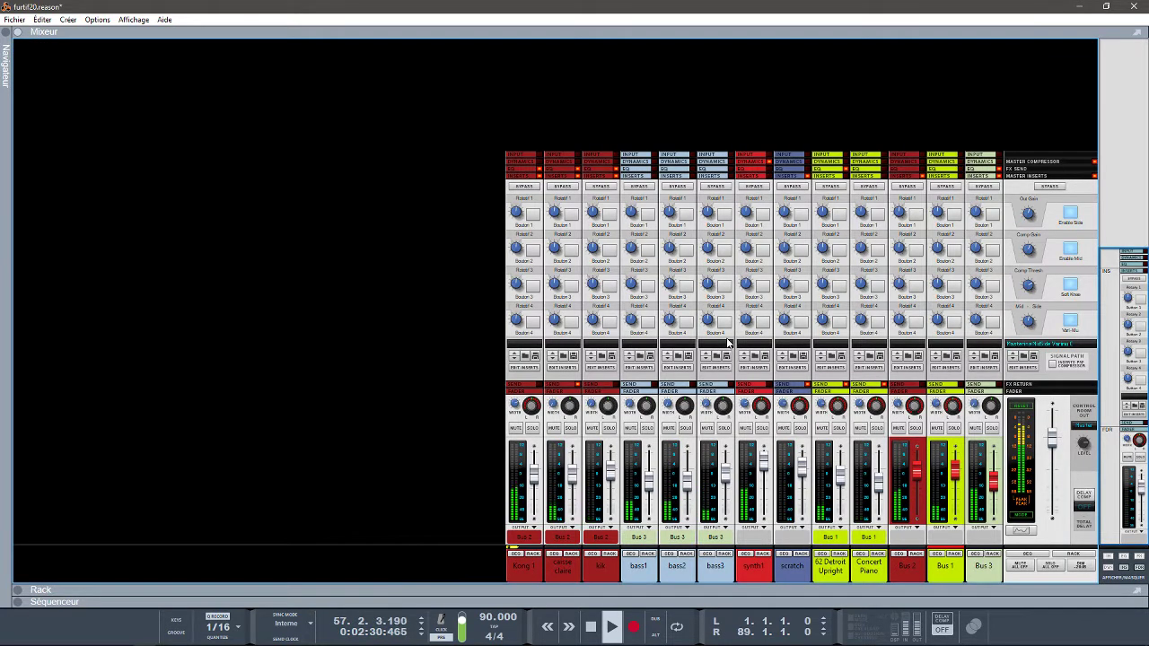
click(1020, 533)
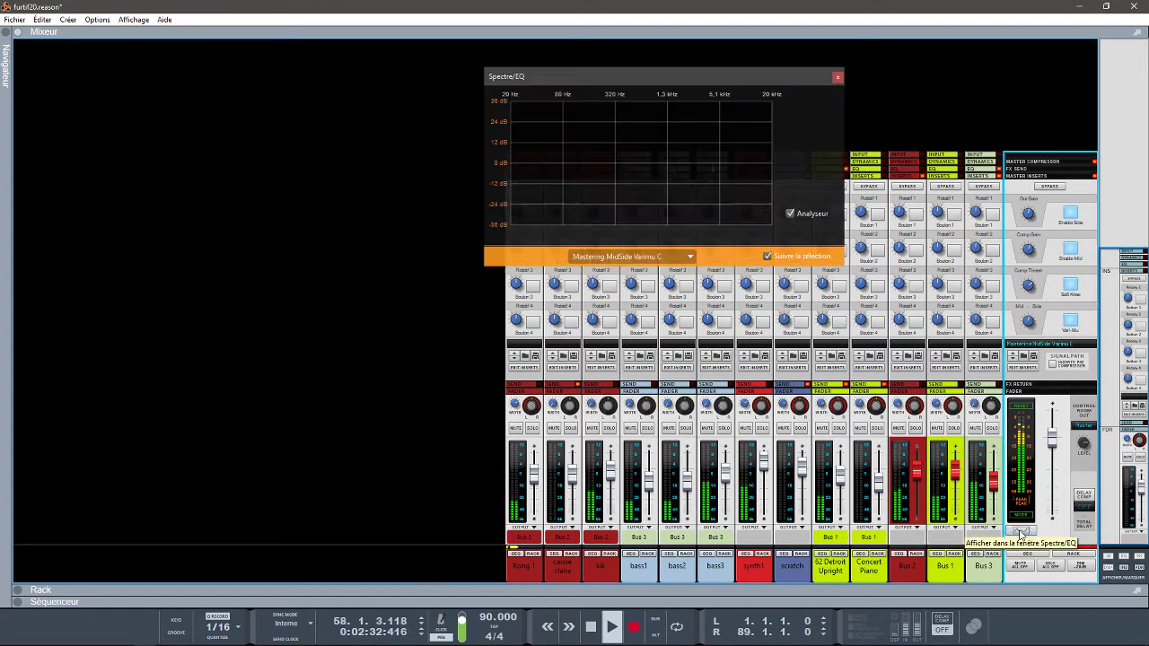
click(515, 569)
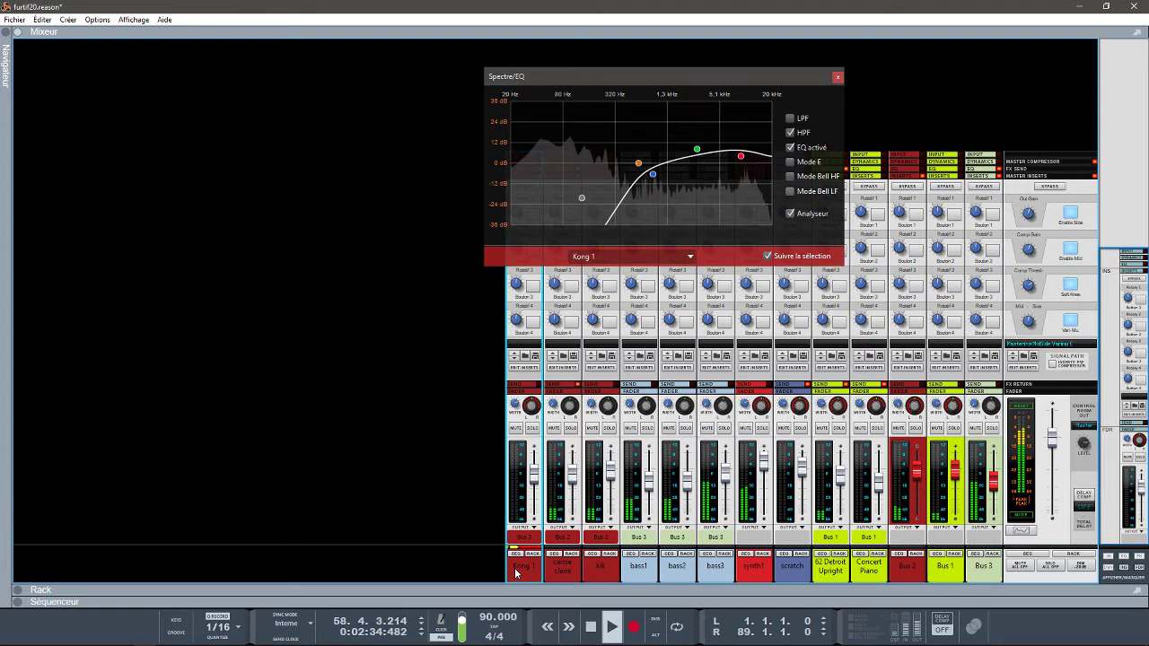
click(562, 576)
click(600, 574)
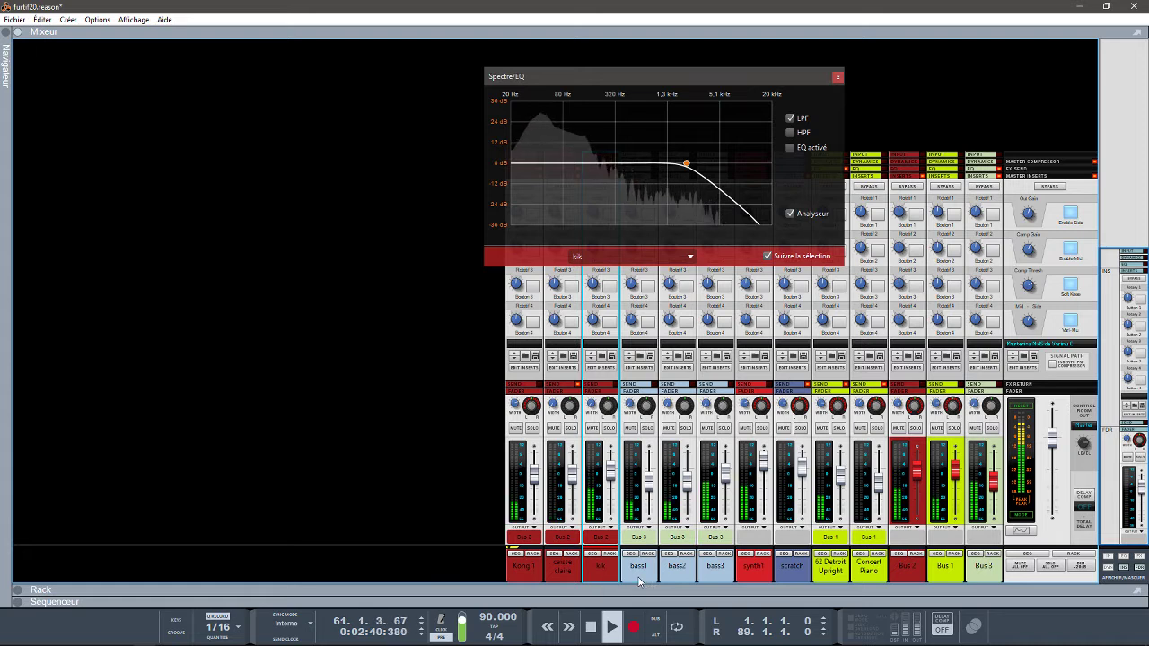
click(639, 580)
click(668, 577)
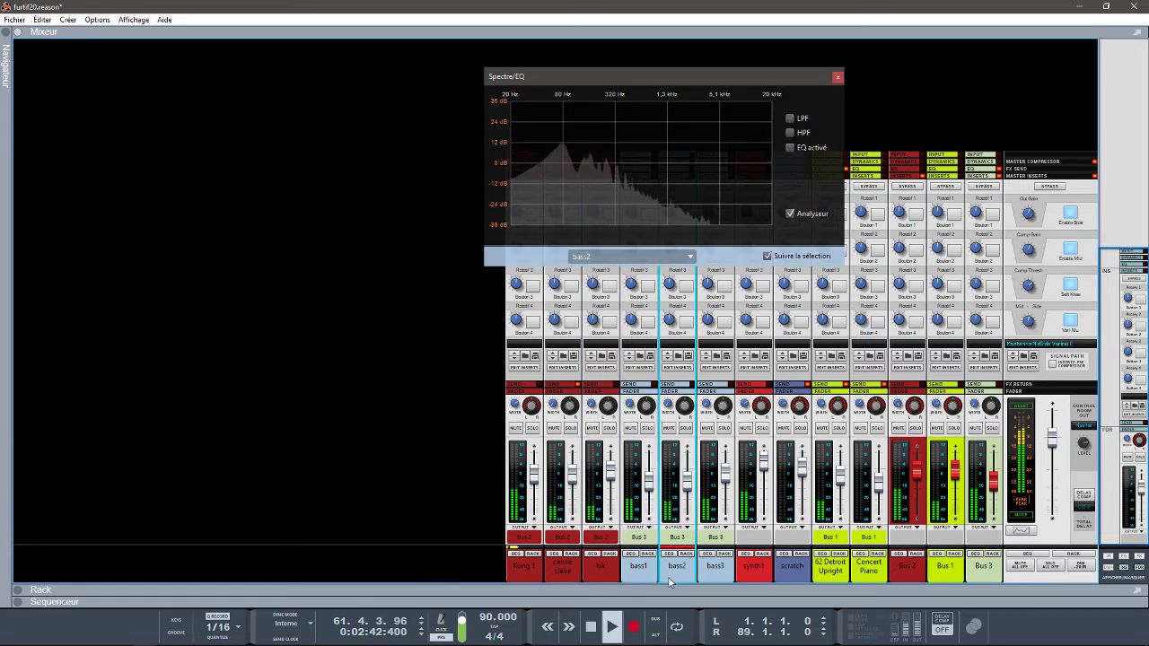
click(717, 577)
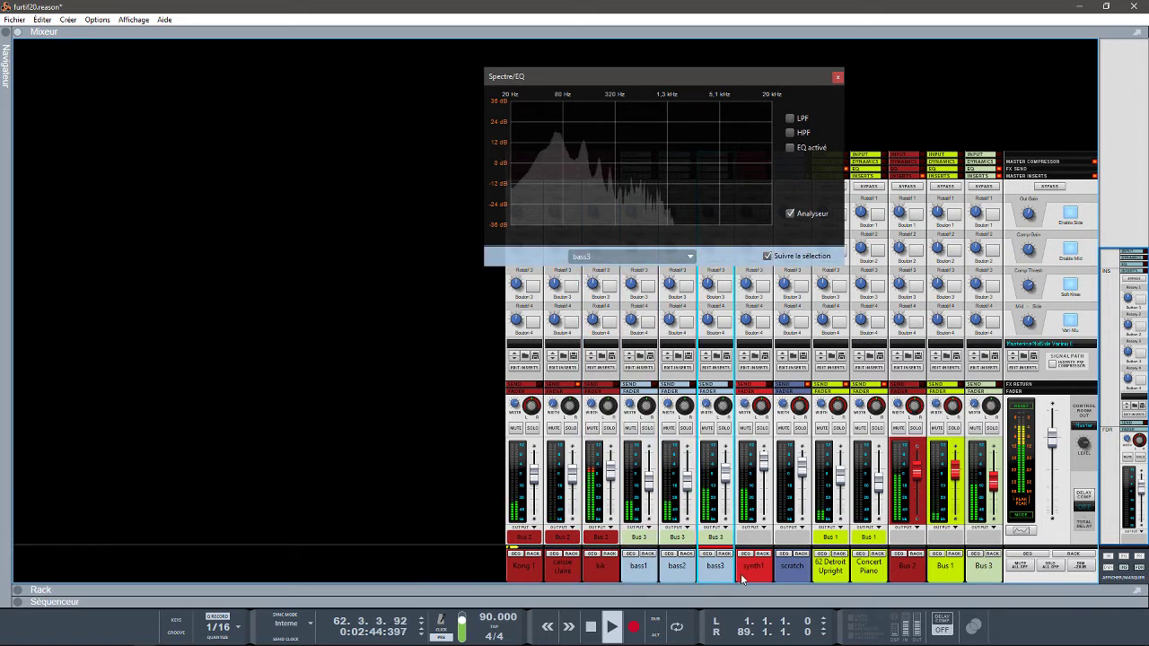
Step: Examine the spectrum and EQ of synth1, scratch, 62 Detroit Upright, Concert Piano, Bus 2, Bus 1 and Bus 3
click(752, 578)
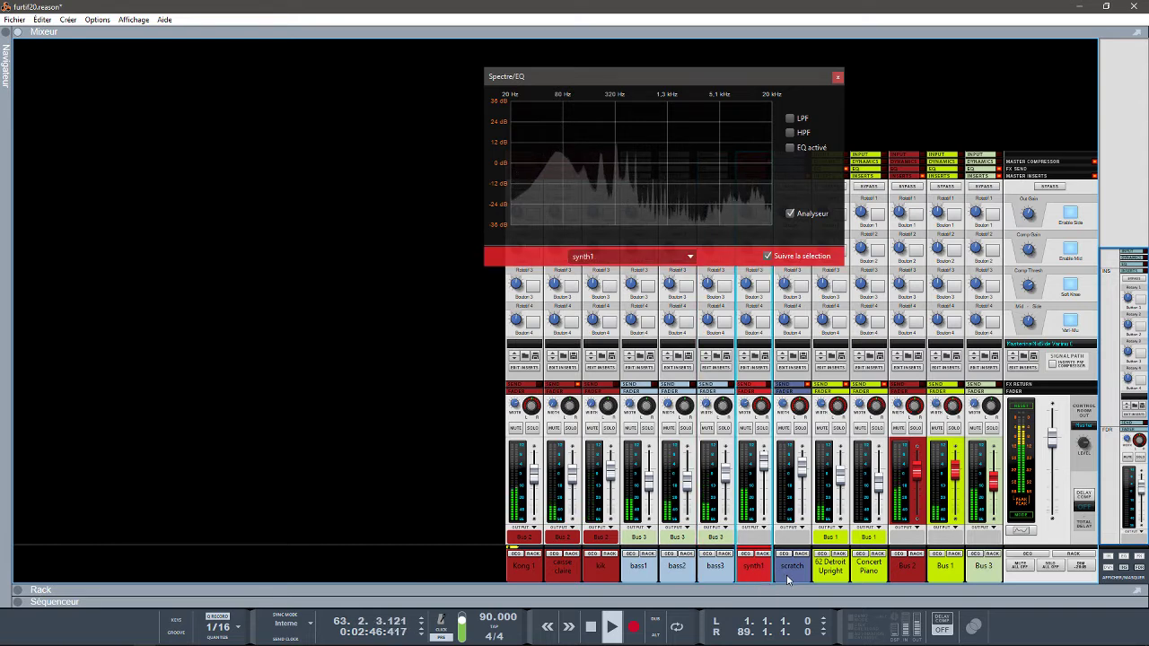
click(788, 577)
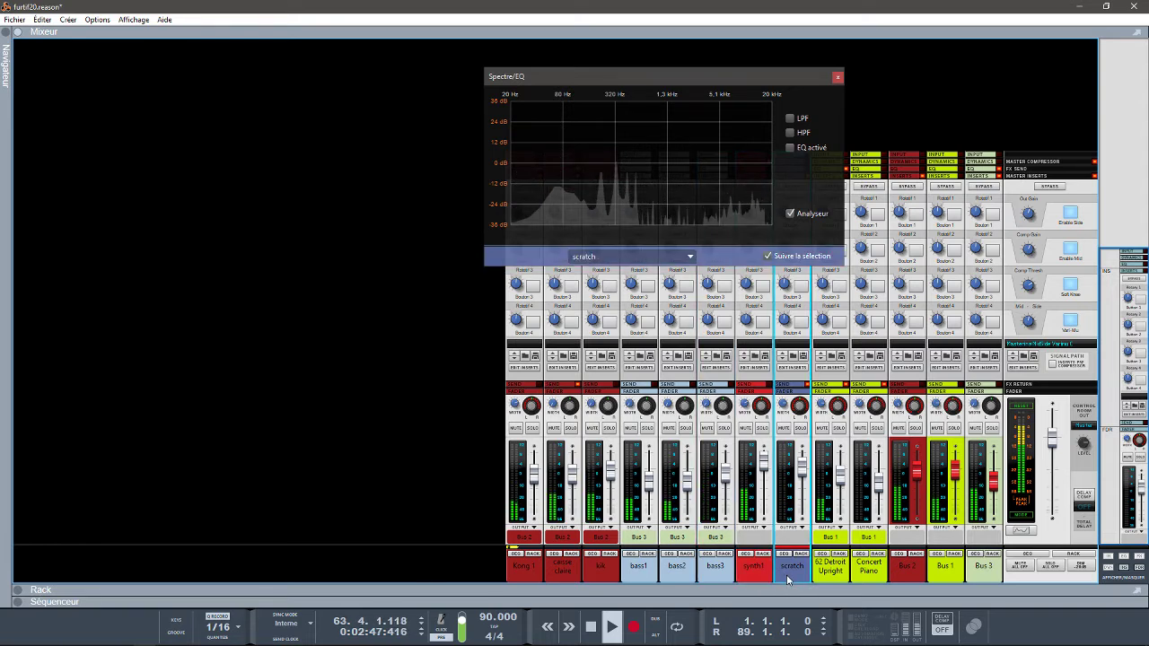
click(832, 575)
click(869, 574)
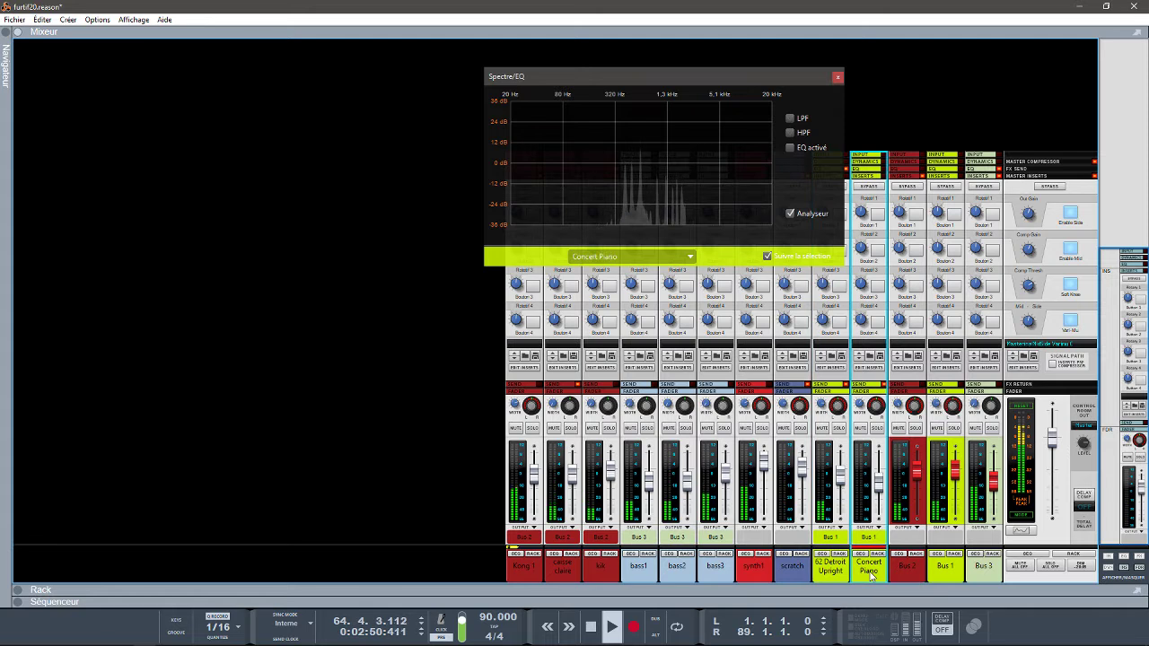
click(909, 576)
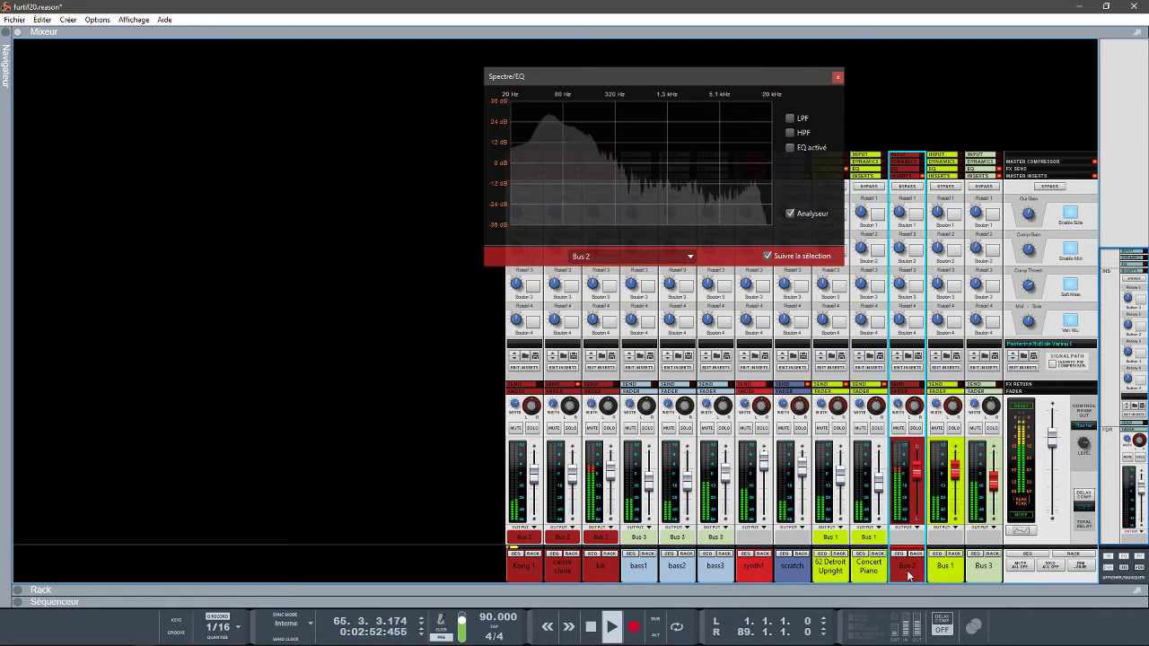
click(945, 576)
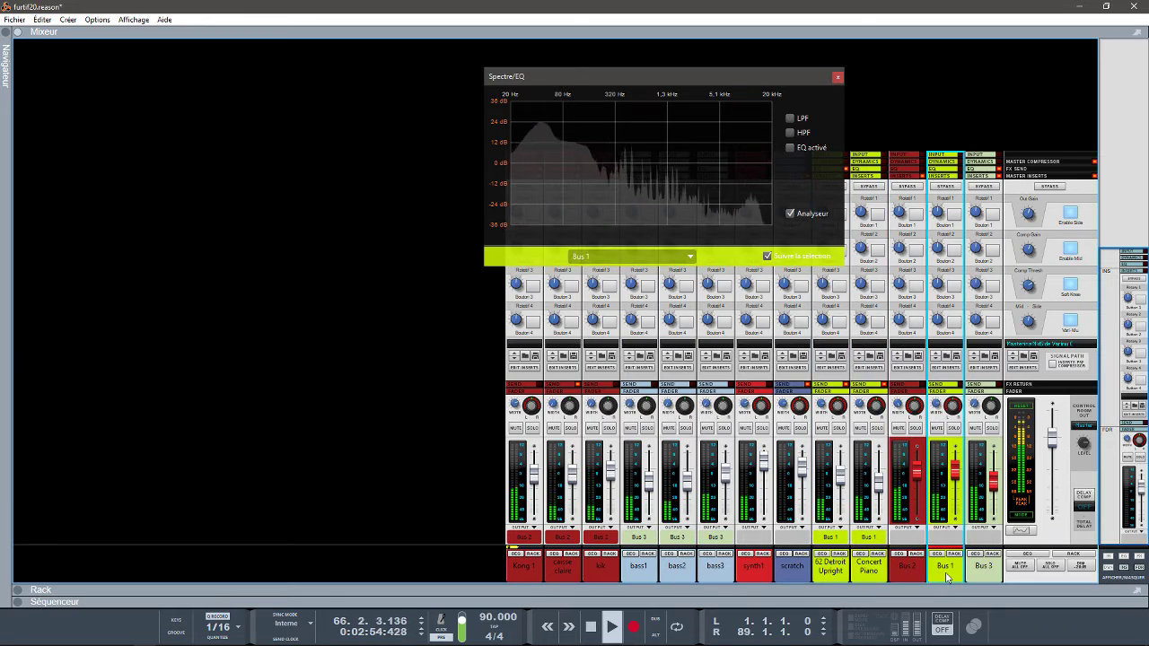
click(984, 576)
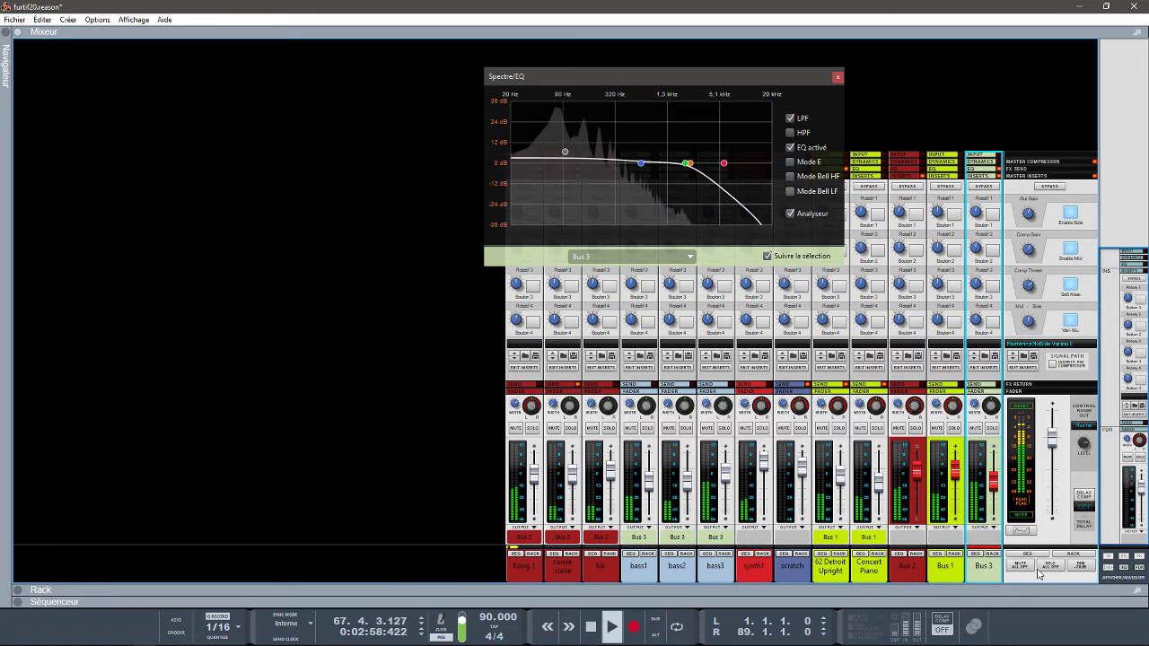
Step: Hide the mixer's inserts section and show its dynamics section
click(1126, 573)
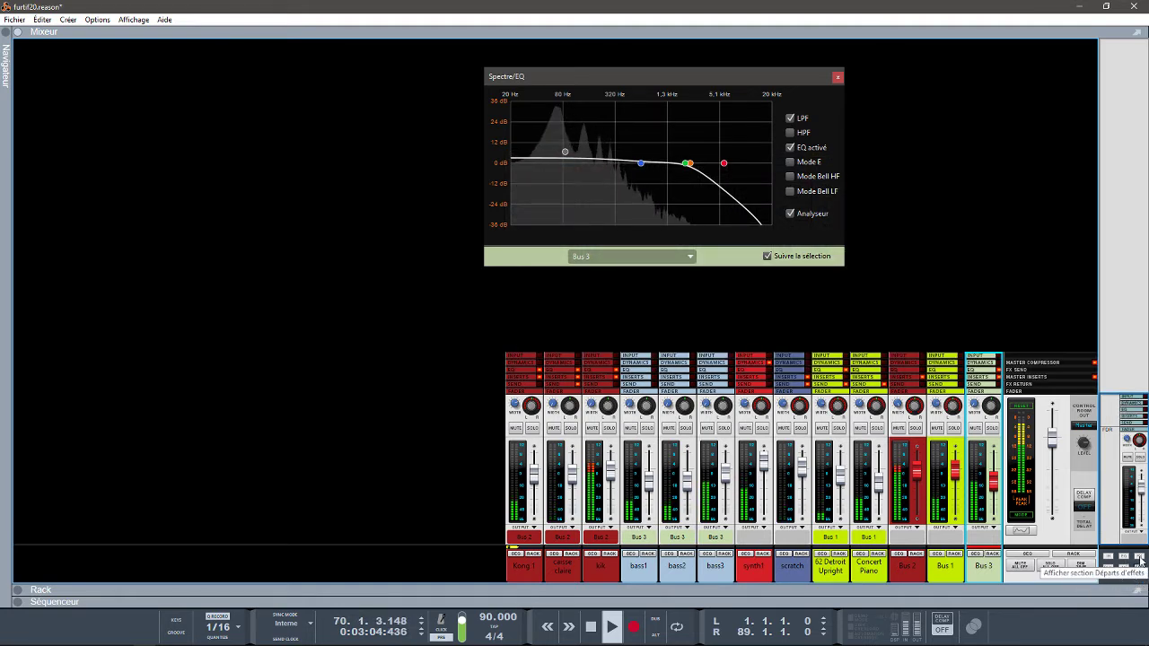
click(1109, 569)
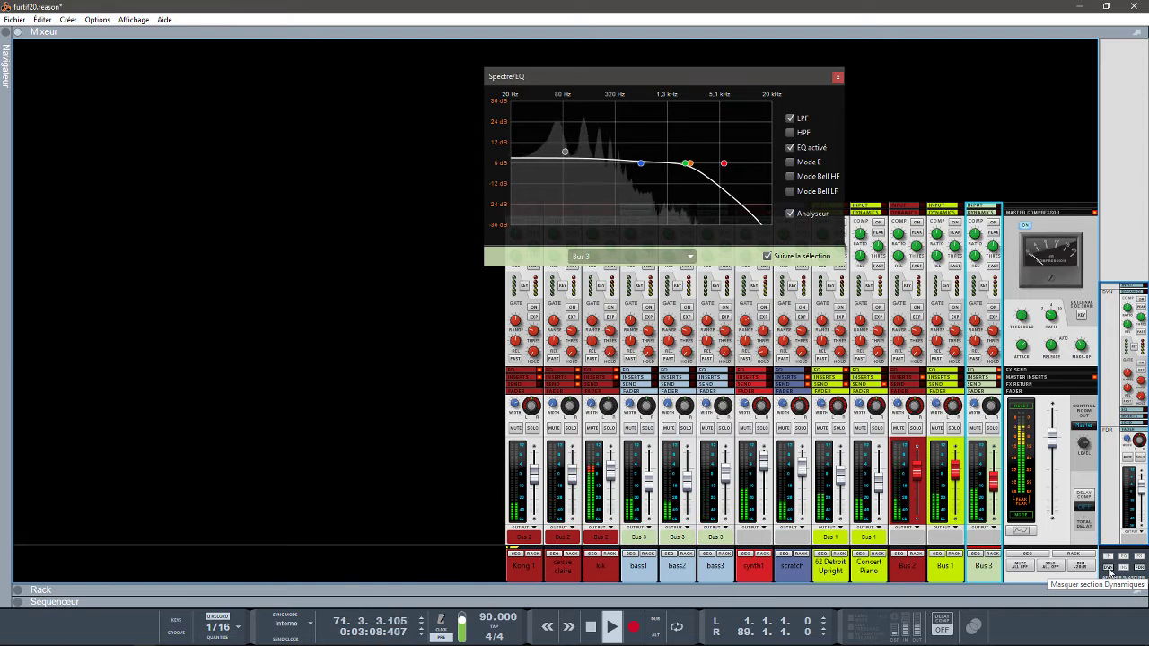
Step: Close the Spectre/EQ window and look over the rack and sequencer before returning to the full-size mixer
key(F6)
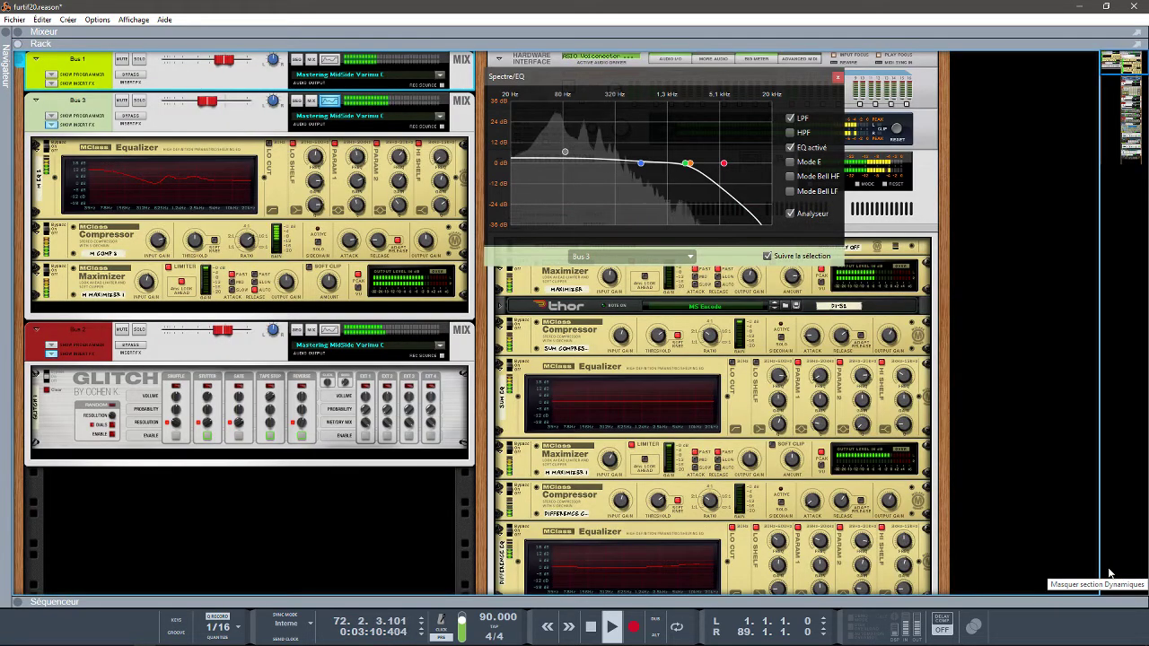
click(837, 79)
key(F7)
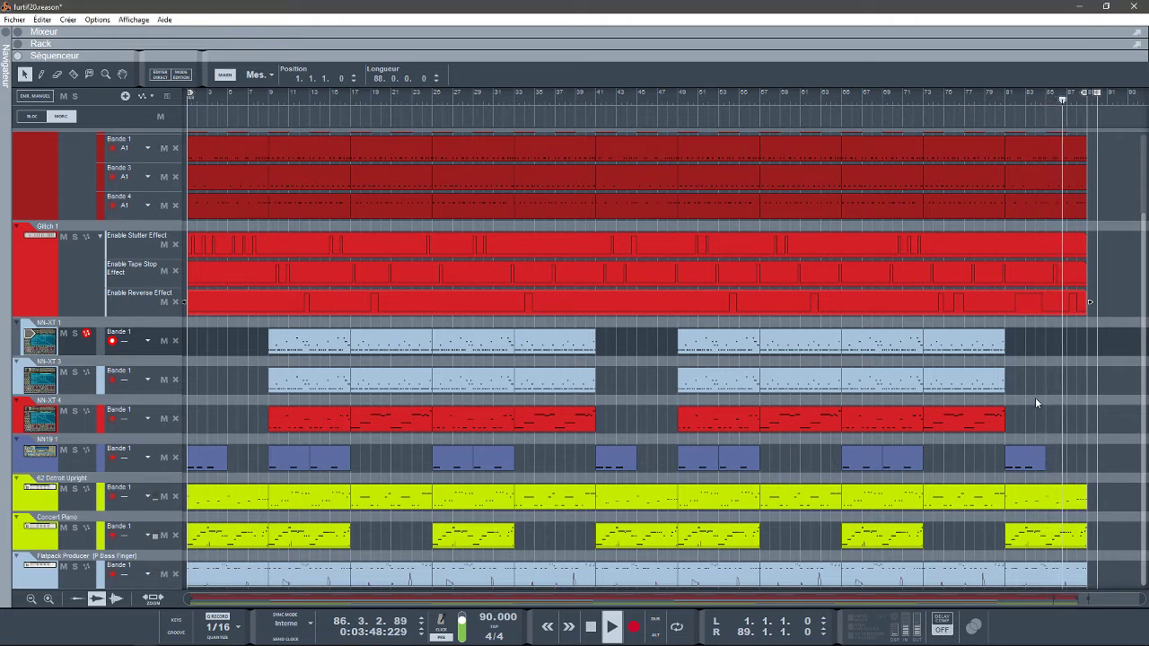
key(F6)
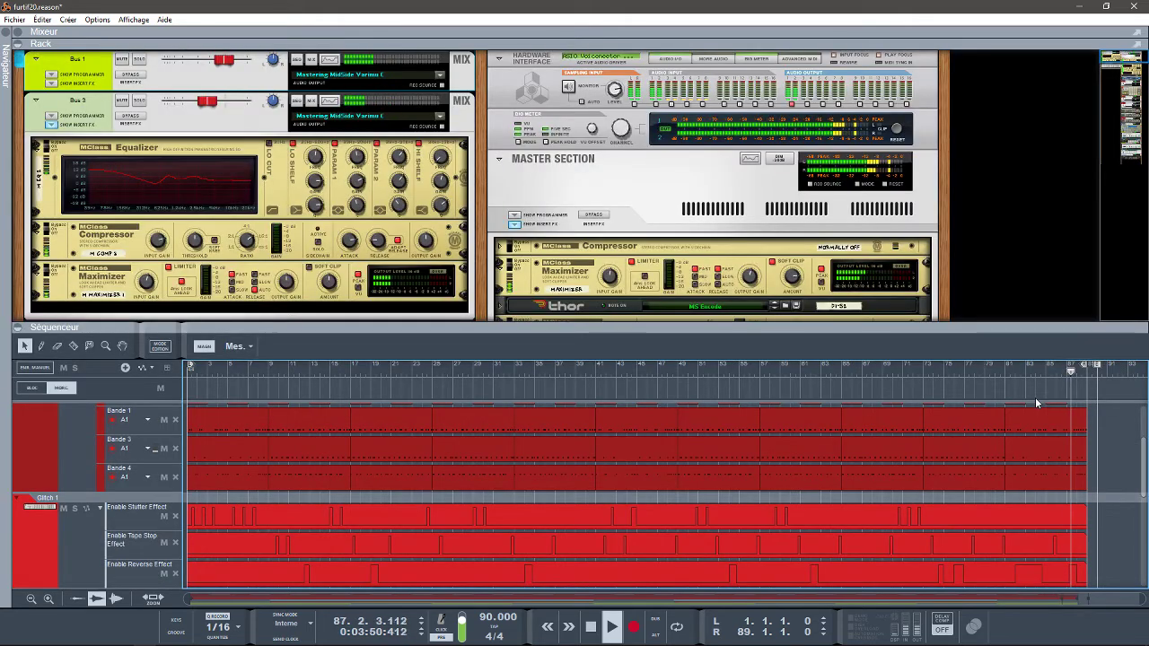
key(F6)
key(F5)
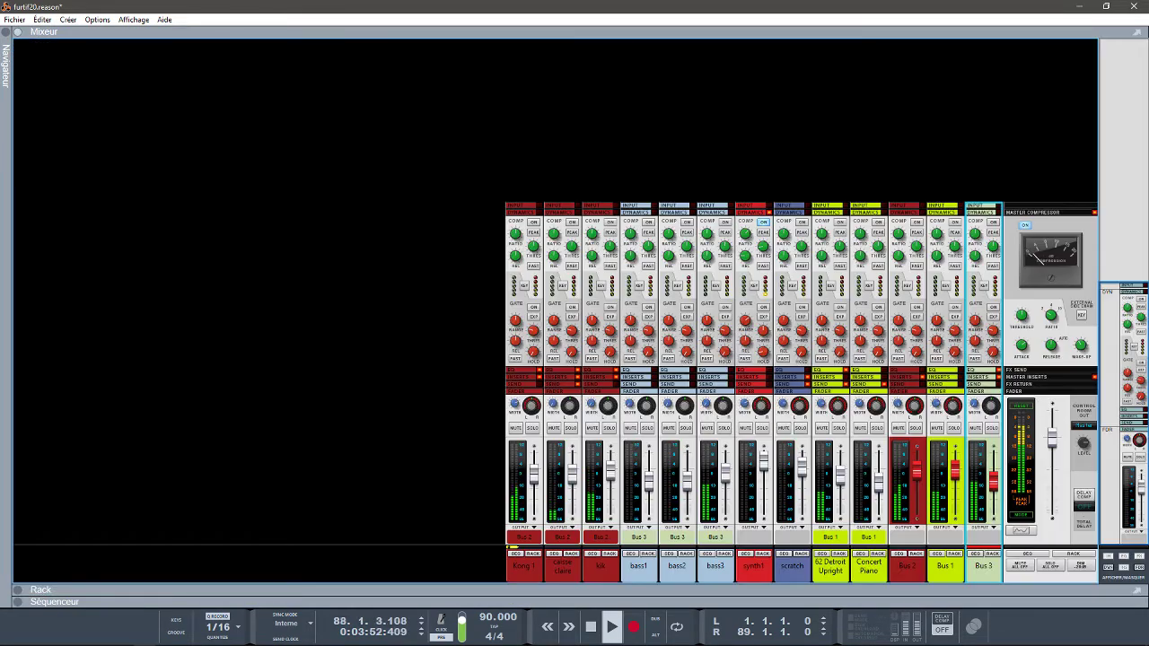